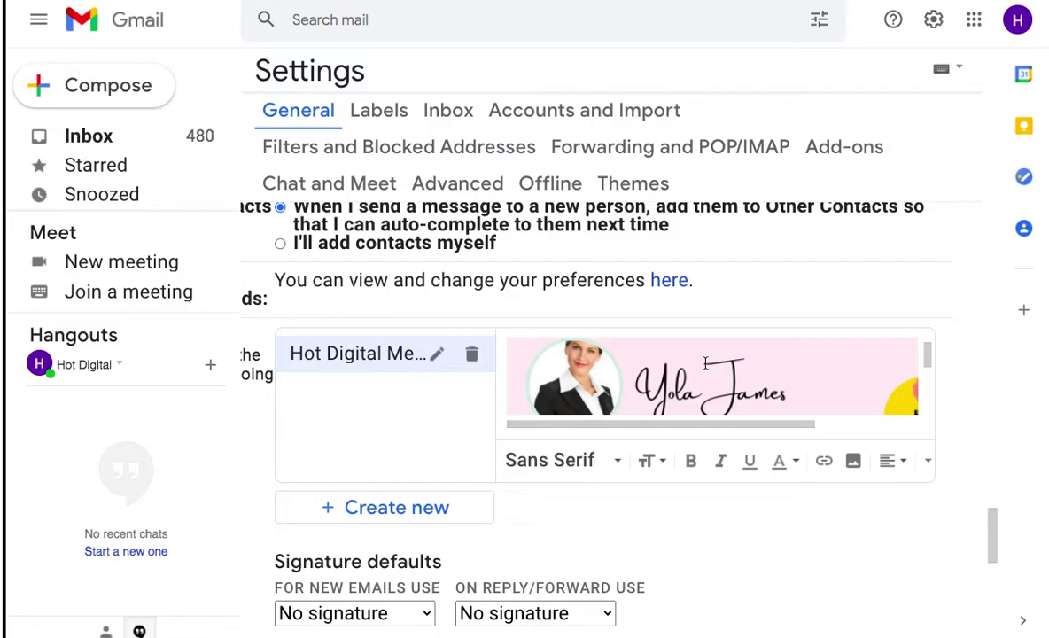
Check the link attached to the Facebook icon below the banner in the Hot Digital Media signature.
scroll(628, 377, down, 2)
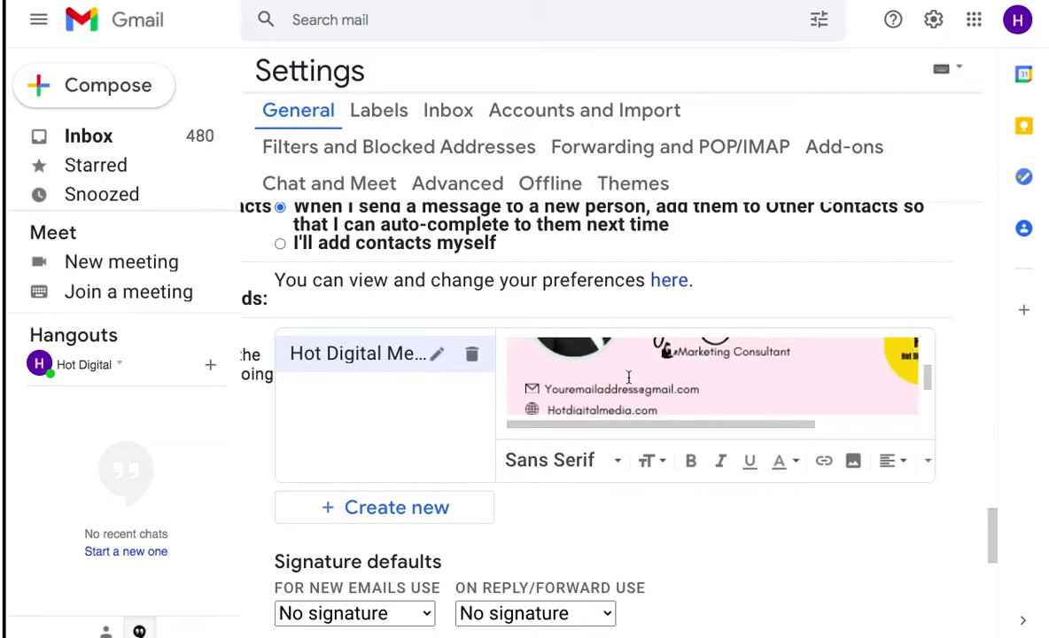
scroll(628, 378, down, 1)
scroll(628, 377, down, 2)
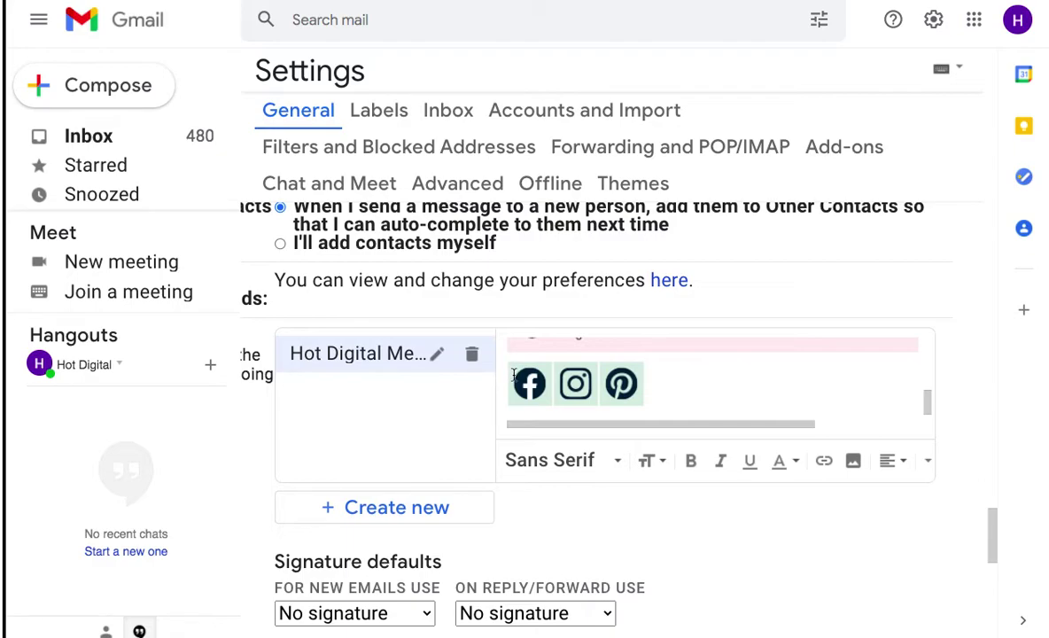
click(514, 378)
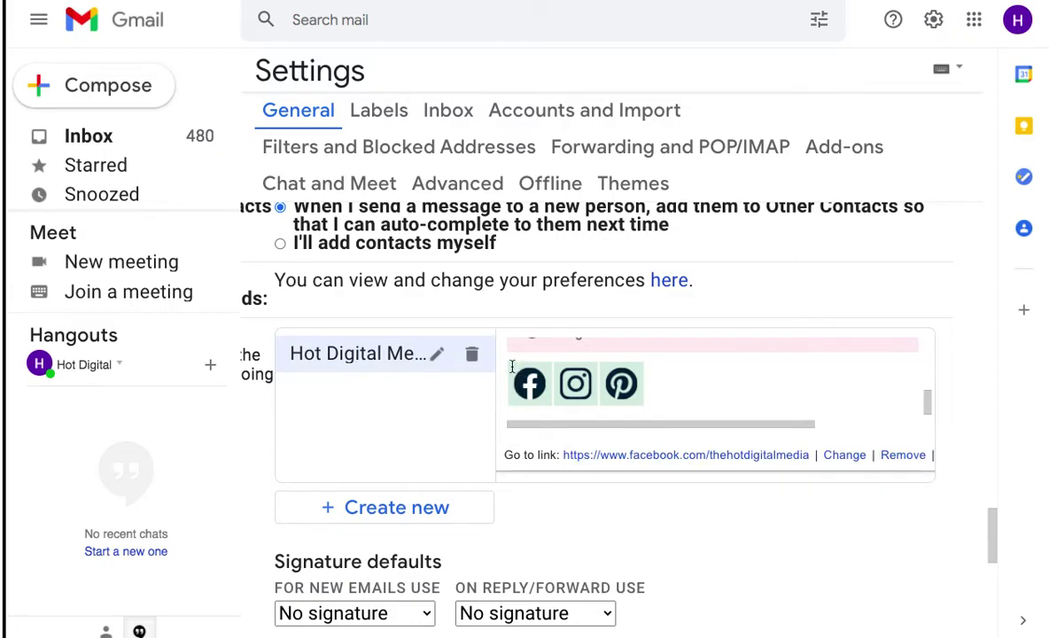
click(514, 378)
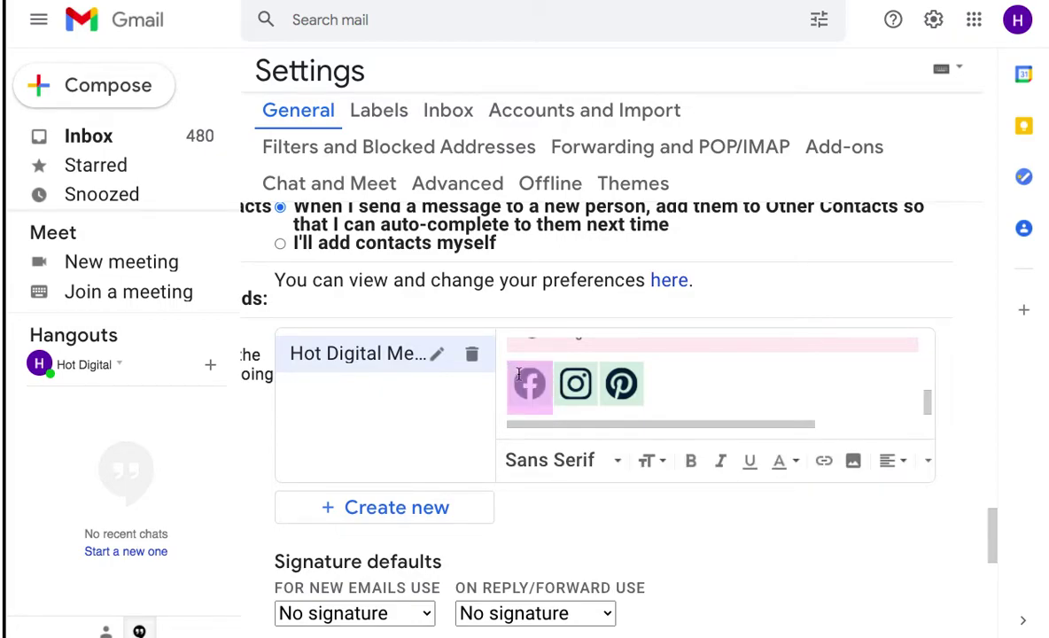
click(519, 376)
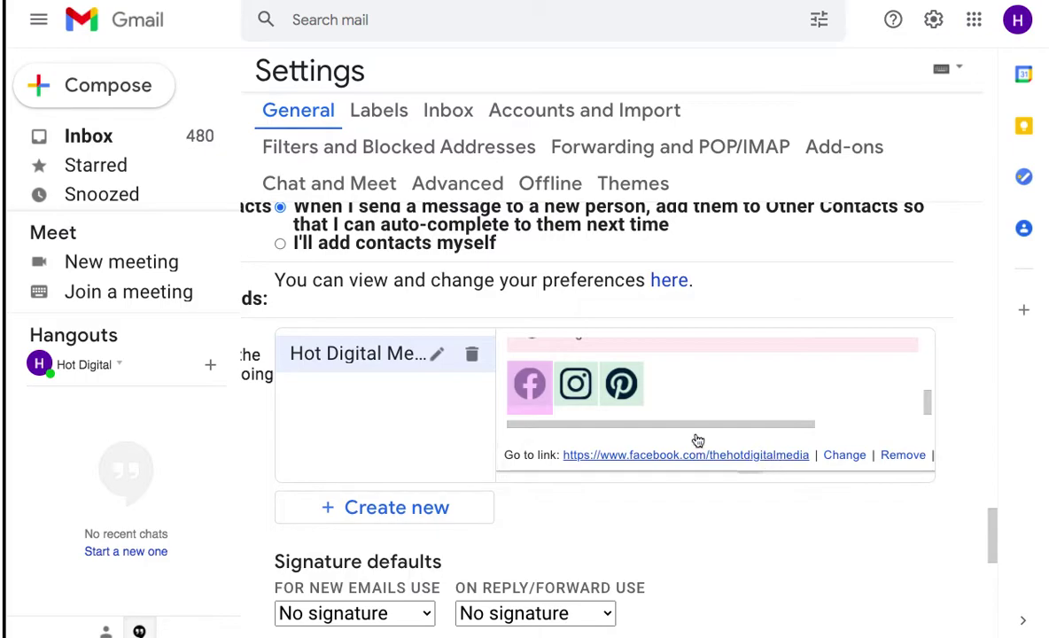
Move the Pinterest icon in the signature so it sits between the Facebook and Instagram icons.
click(576, 383)
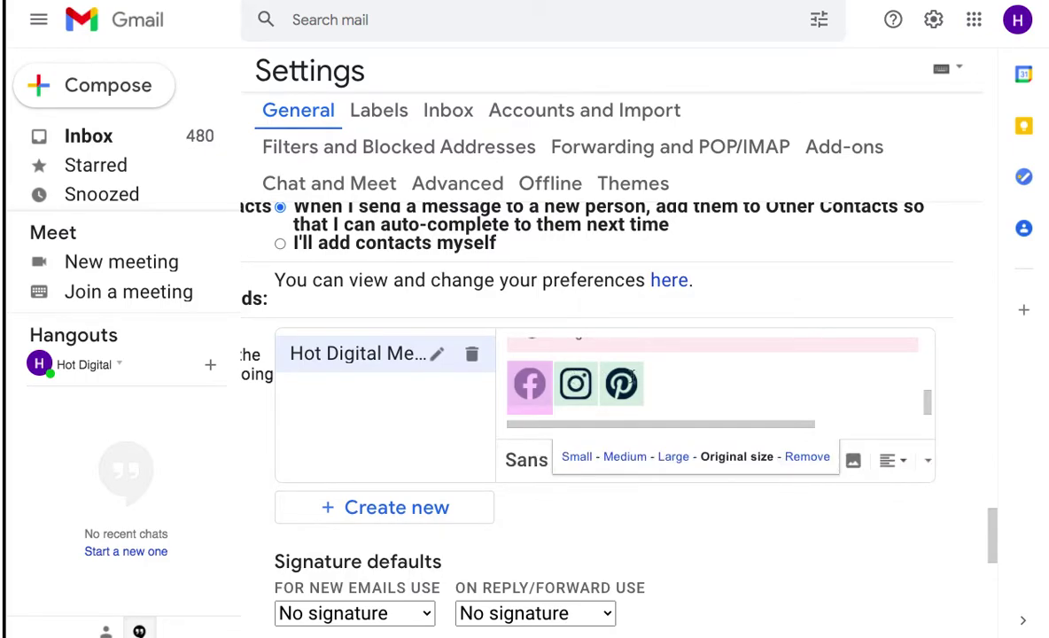
click(576, 383)
mouse_move(576, 383)
mouse_down()
mouse_move(583, 396)
mouse_move(563, 383)
mouse_up()
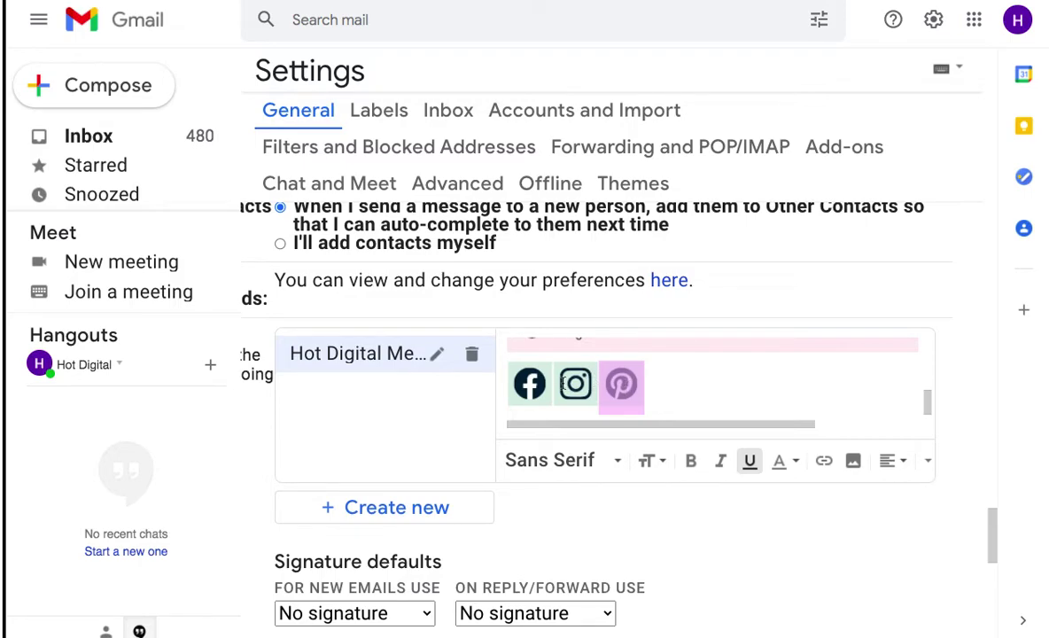
click(563, 384)
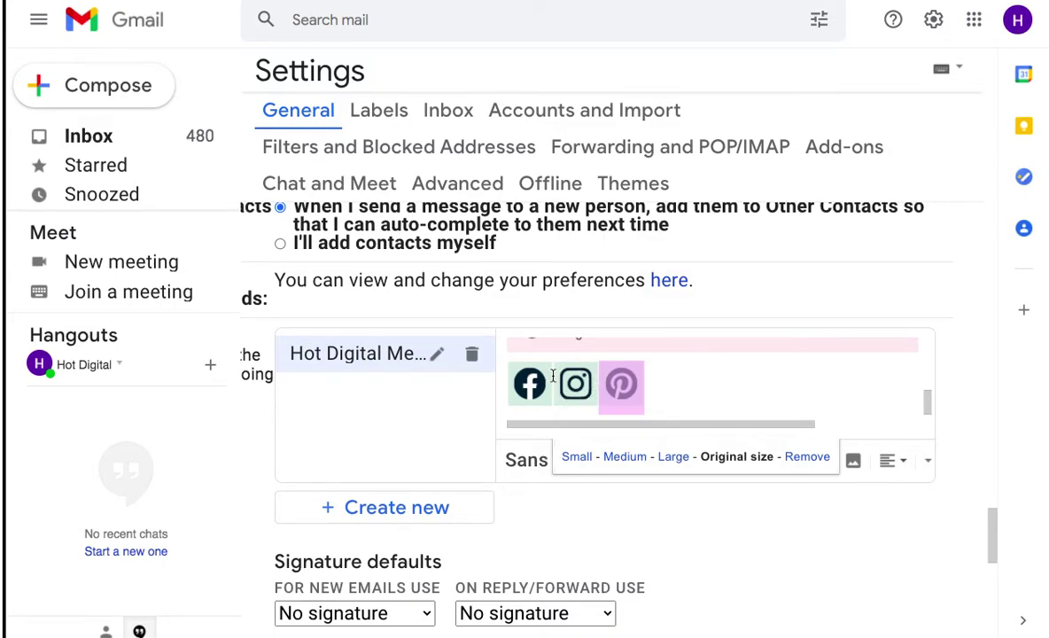
click(622, 384)
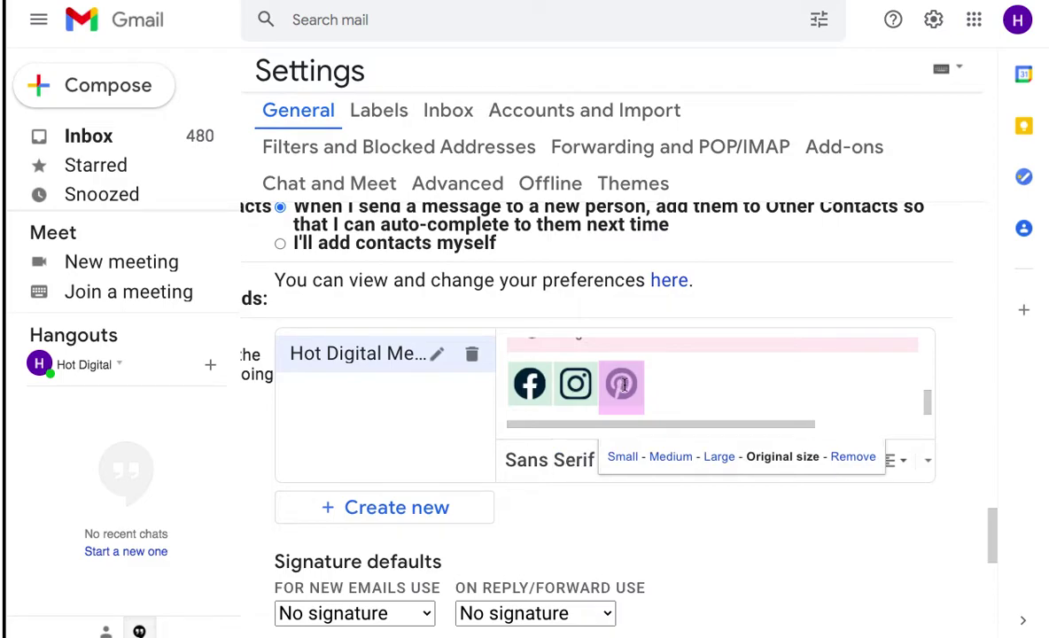
drag(625, 384, 567, 384)
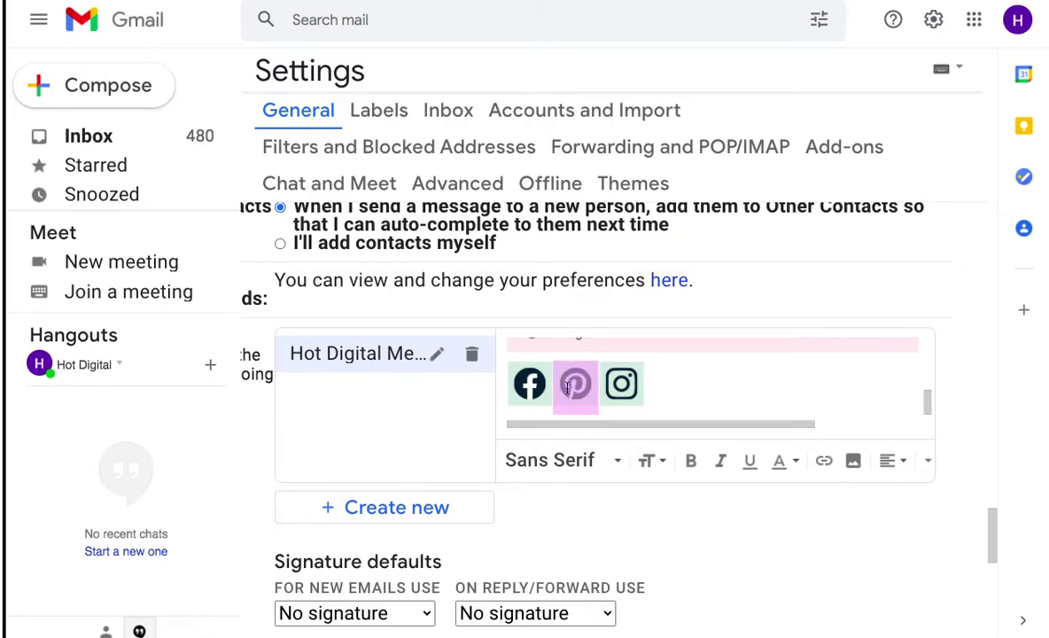
click(824, 462)
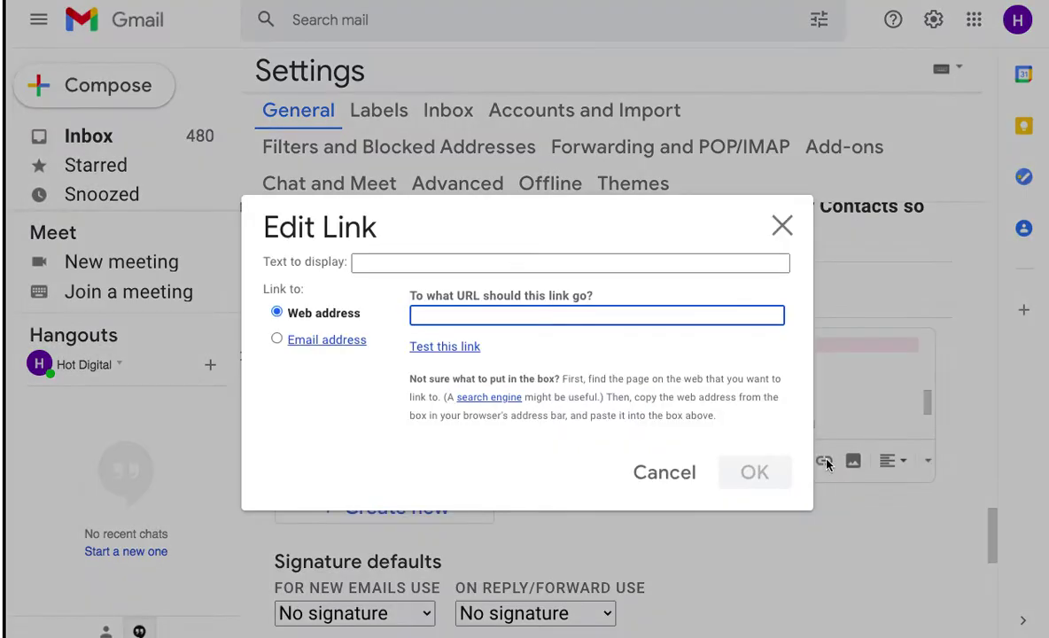
click(684, 473)
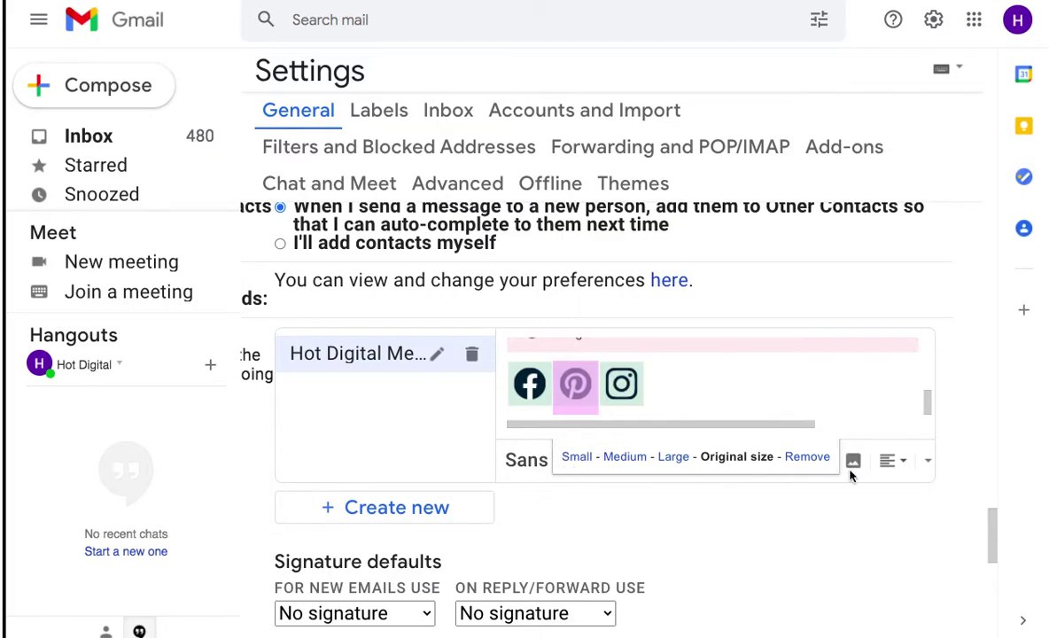
click(930, 462)
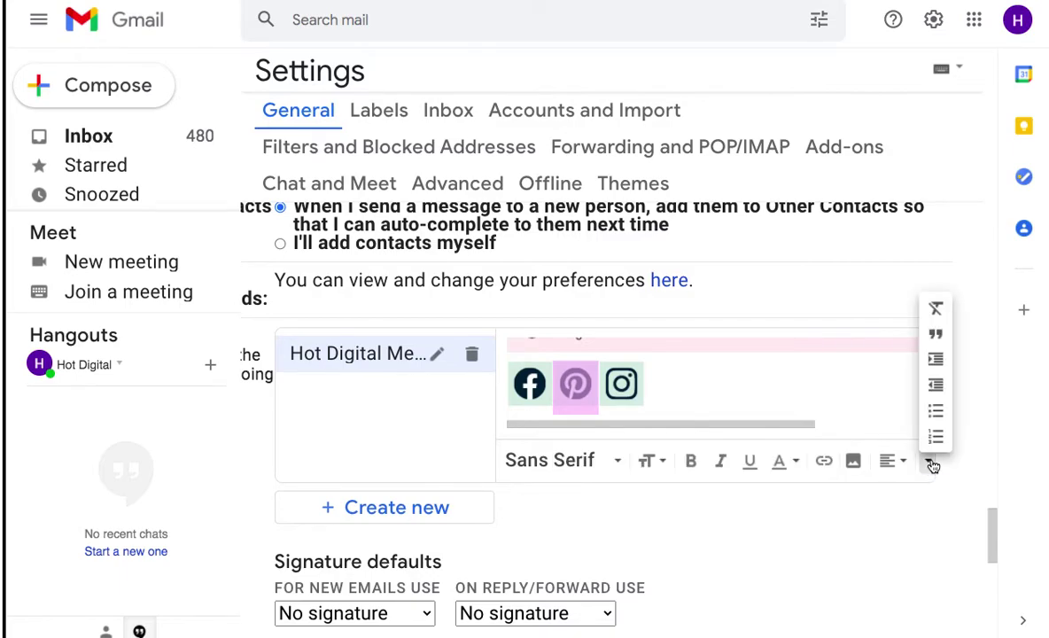
click(929, 462)
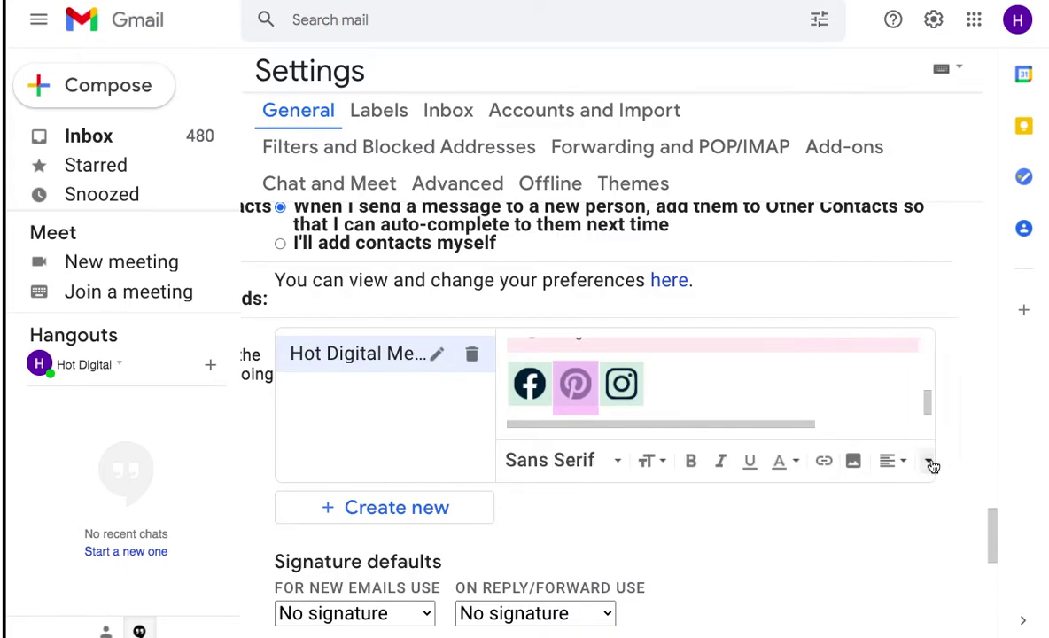
click(824, 462)
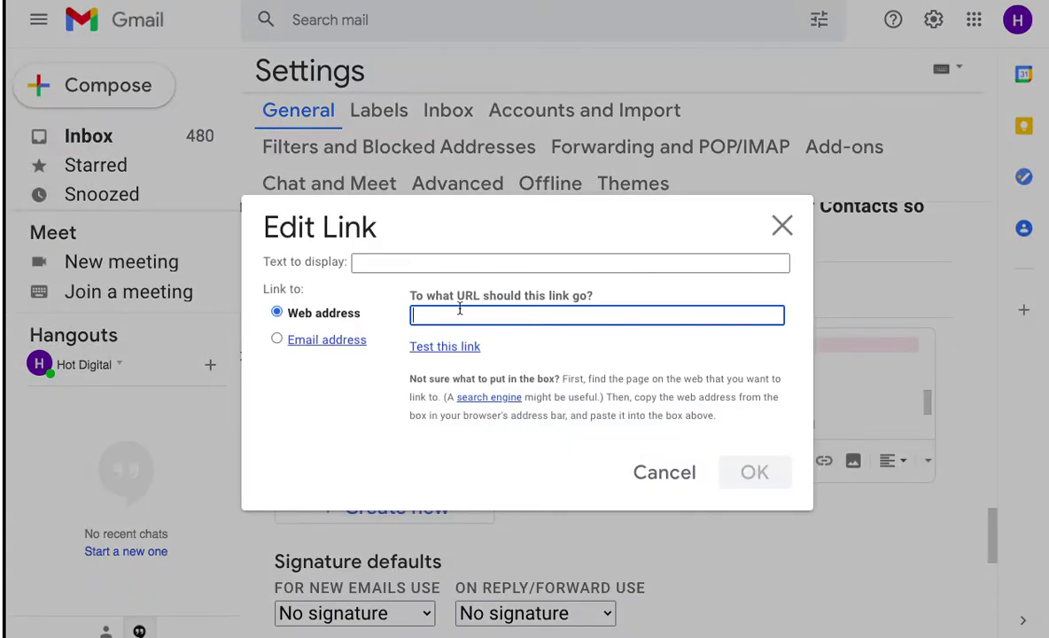
text(https://www.pinterest.com/hotdigitalmedia/_created/)
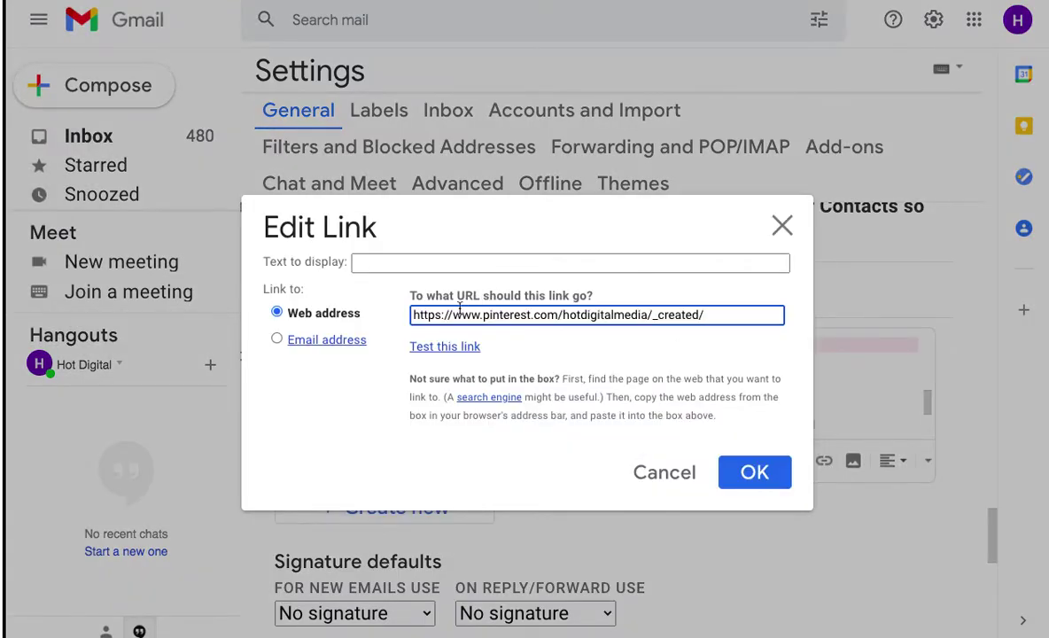
click(763, 472)
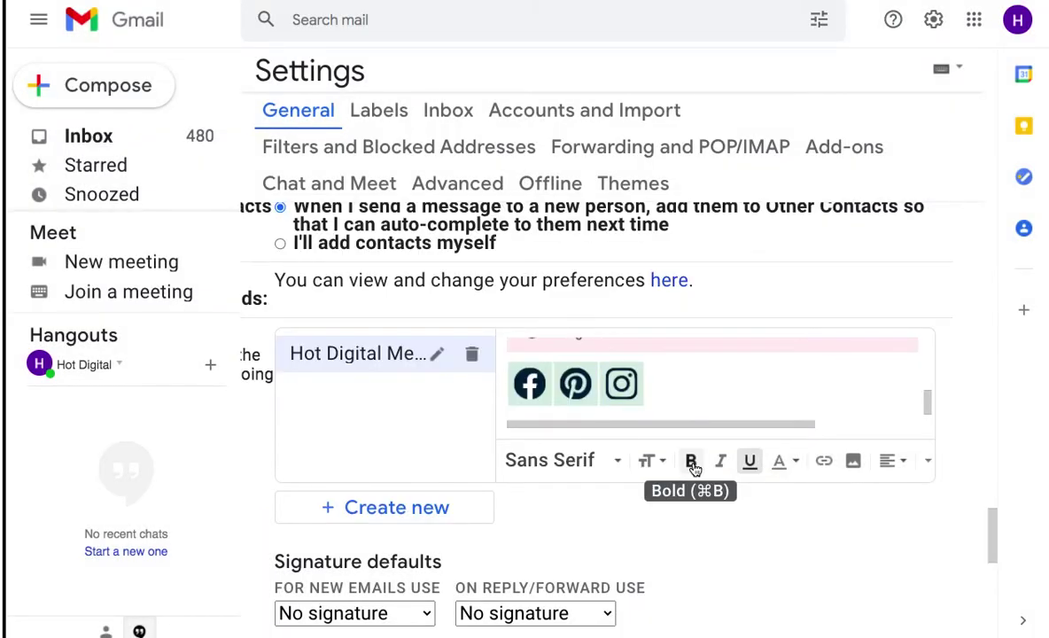
click(624, 379)
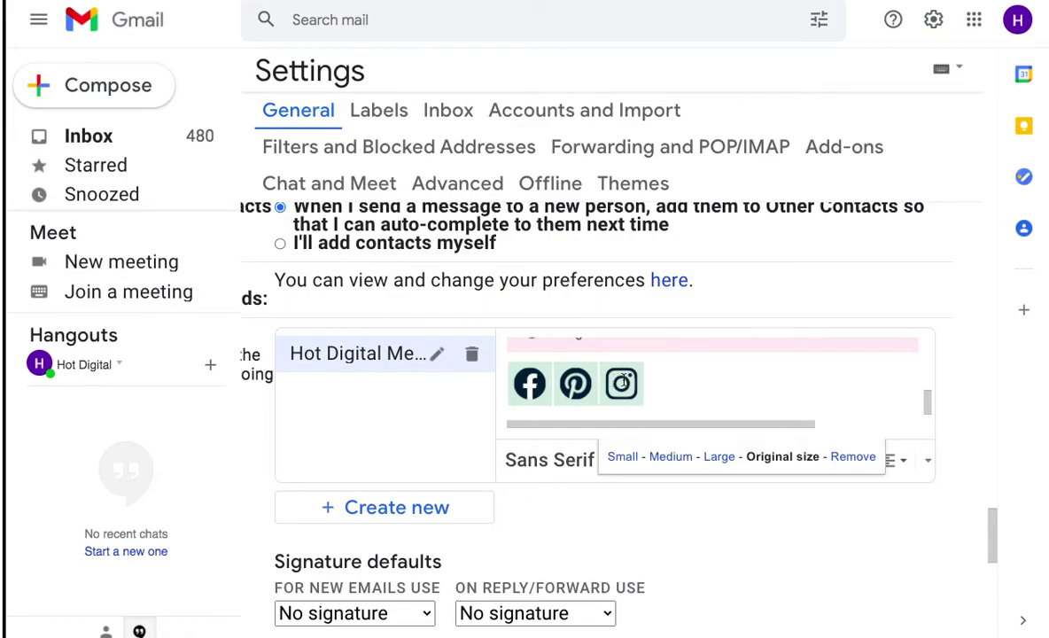
click(655, 382)
click(622, 381)
click(668, 380)
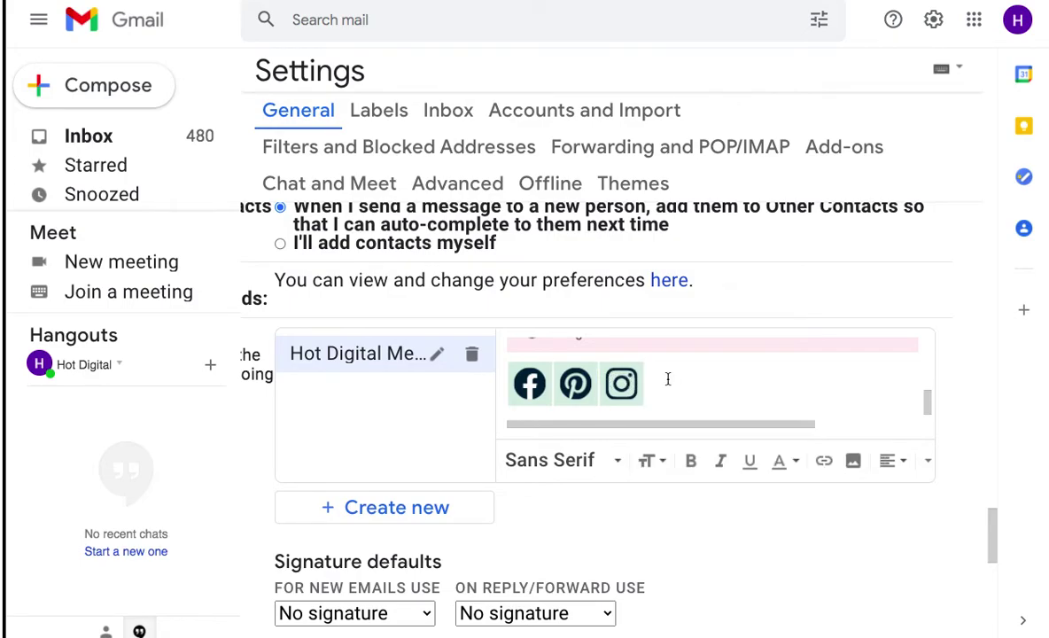
drag(658, 375, 610, 380)
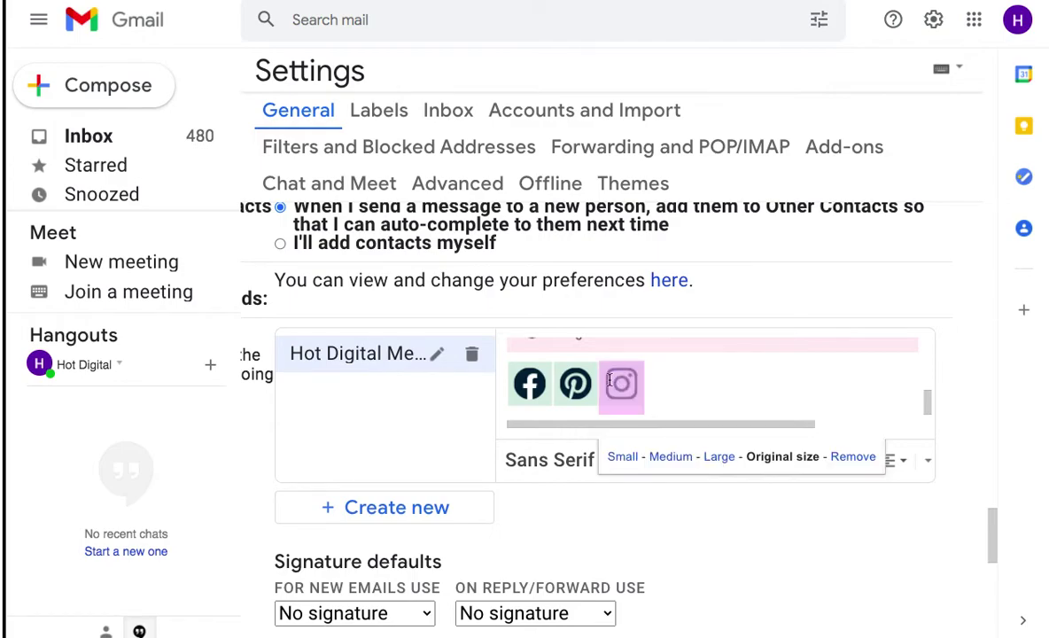
click(691, 375)
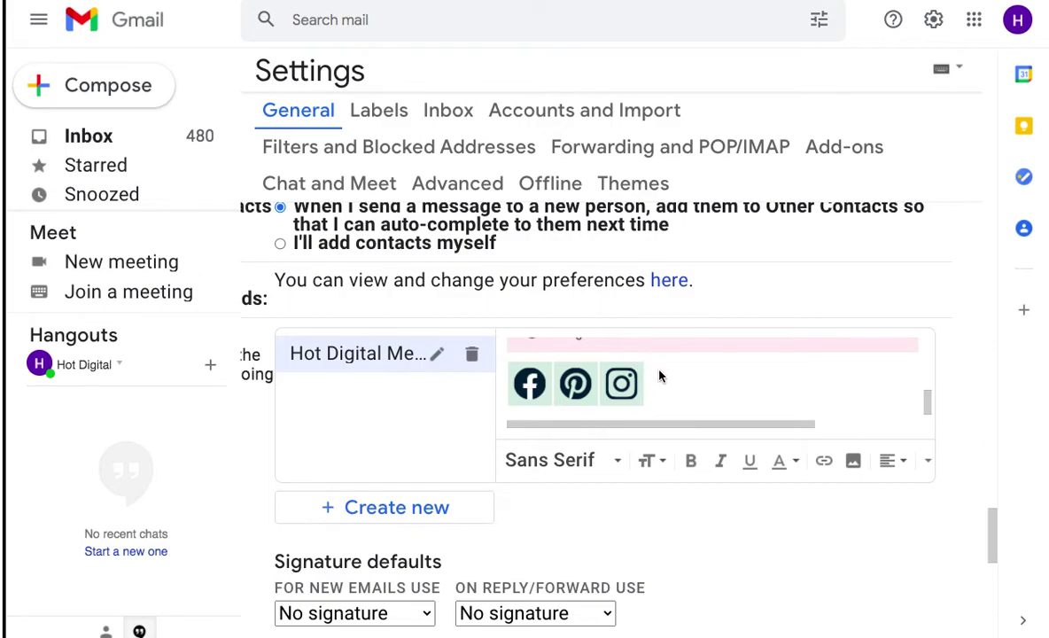
click(619, 381)
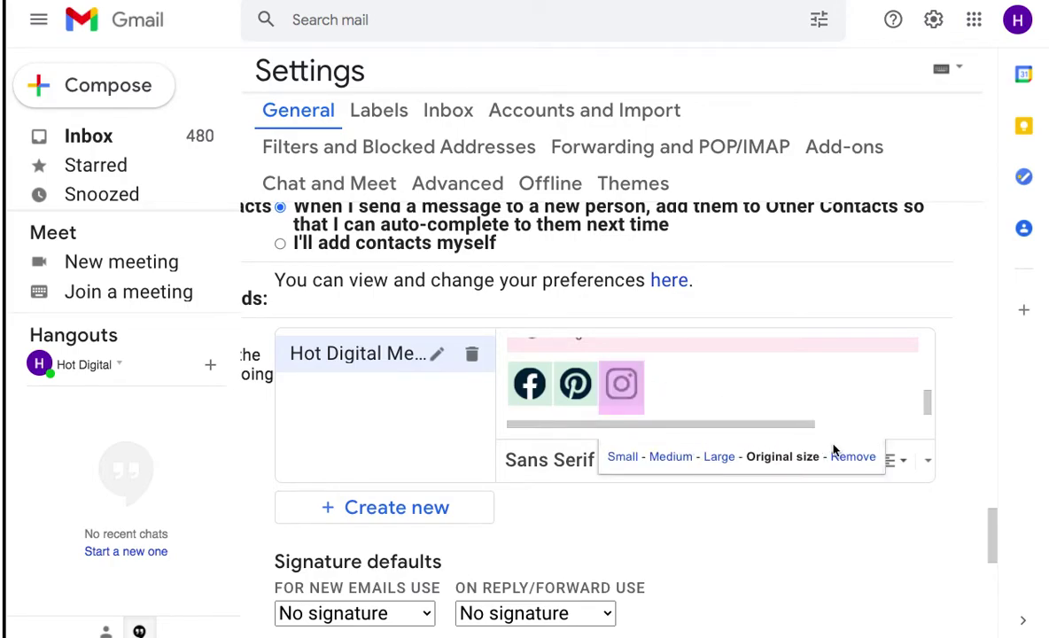
click(930, 462)
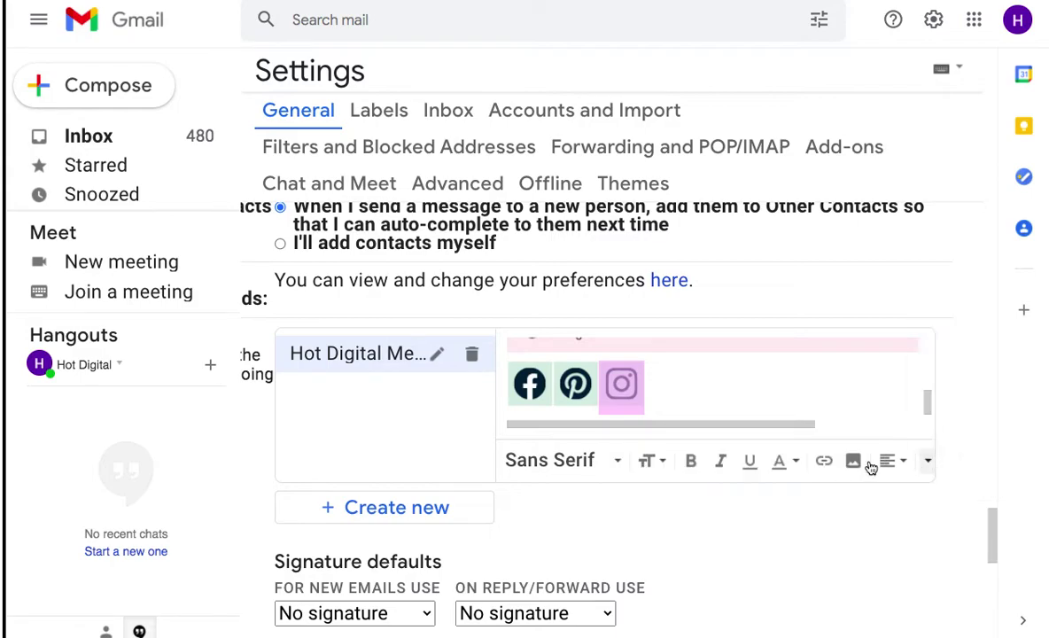
click(824, 461)
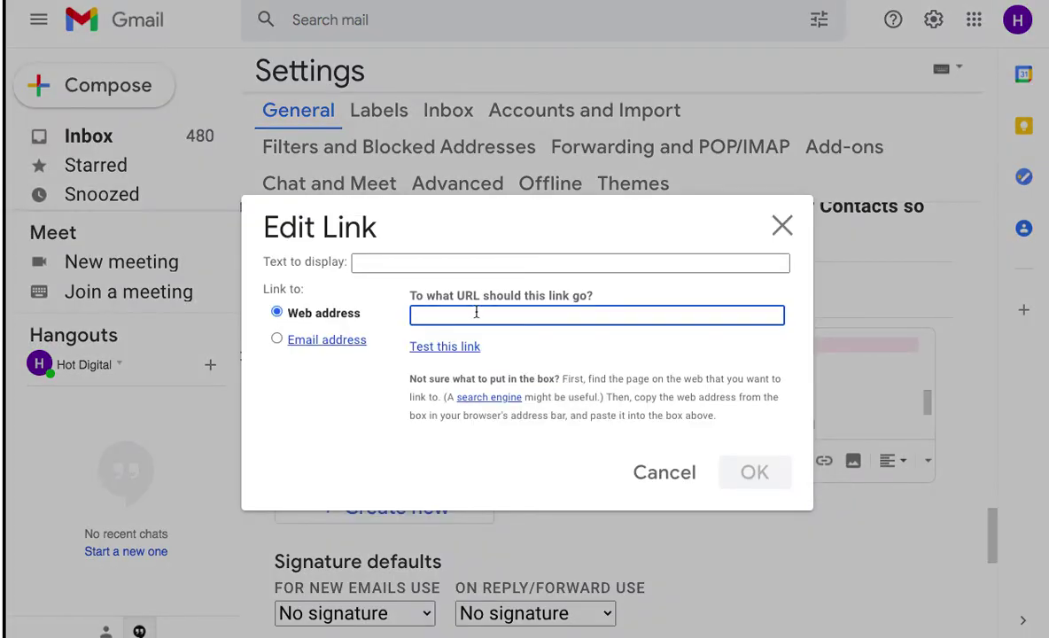
text(https://www.instagram.com/hotdigitalmedia/)
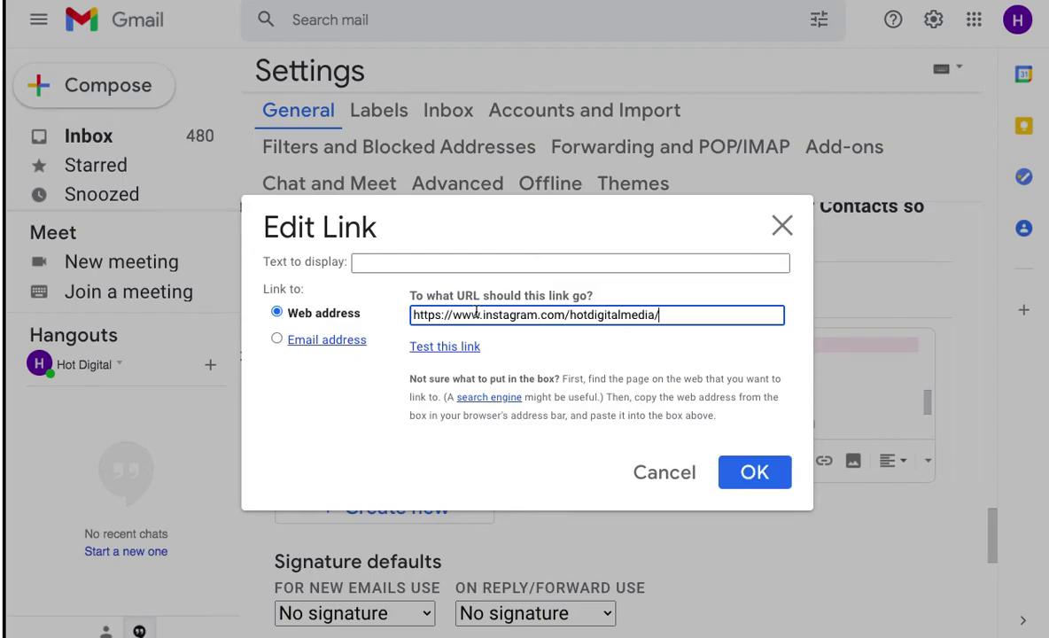
click(750, 478)
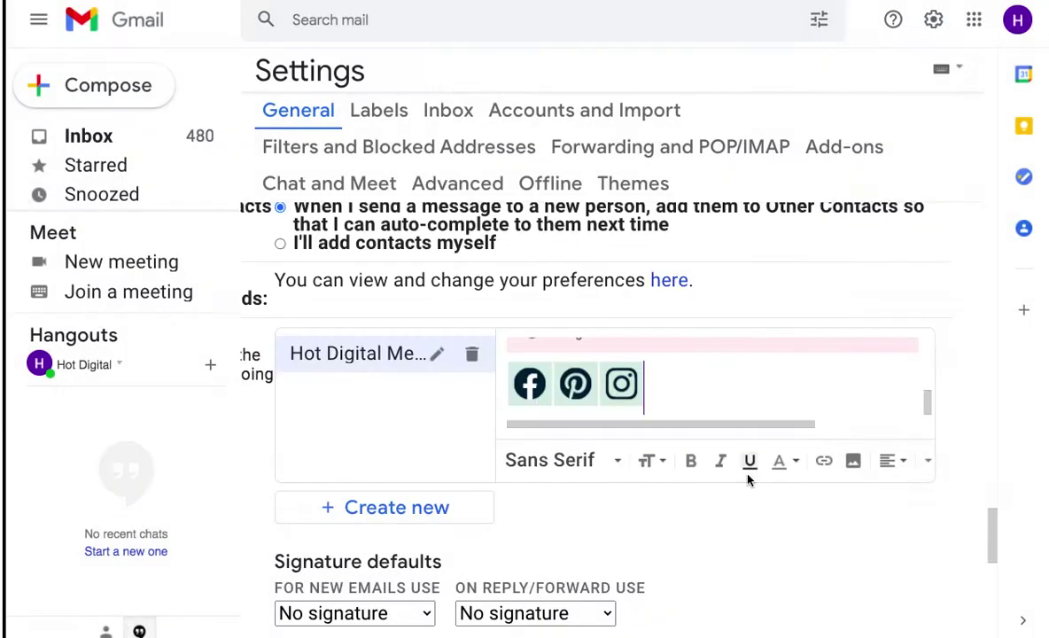
Review the whole signature in its editor, from the portrait banner down to the three social media icons.
scroll(674, 370, up, 6)
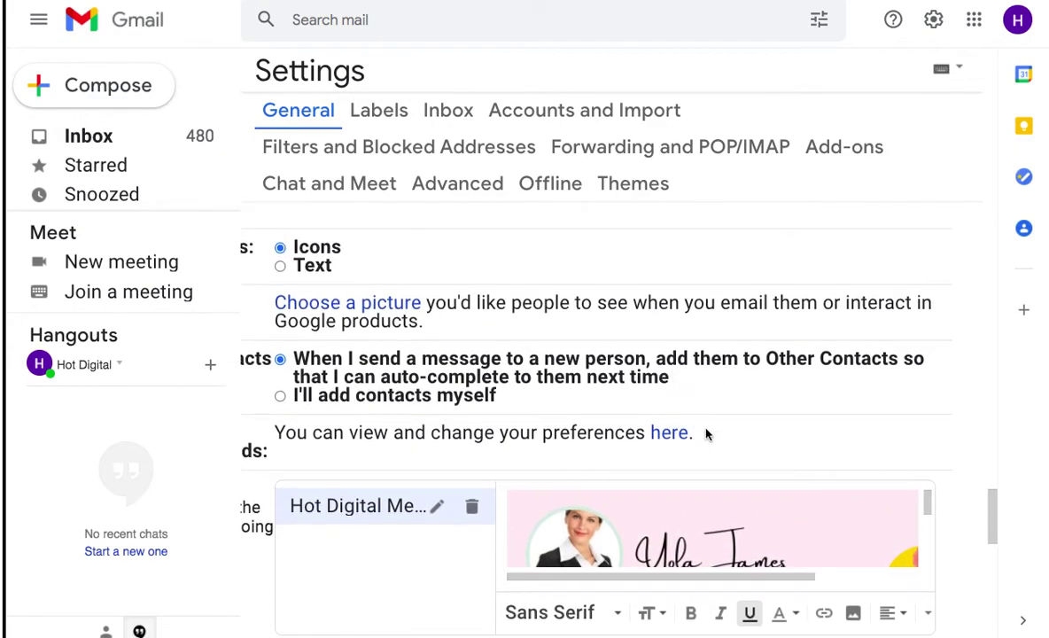
scroll(700, 416, down, 3)
scroll(694, 383, down, 1)
scroll(695, 383, right, 5)
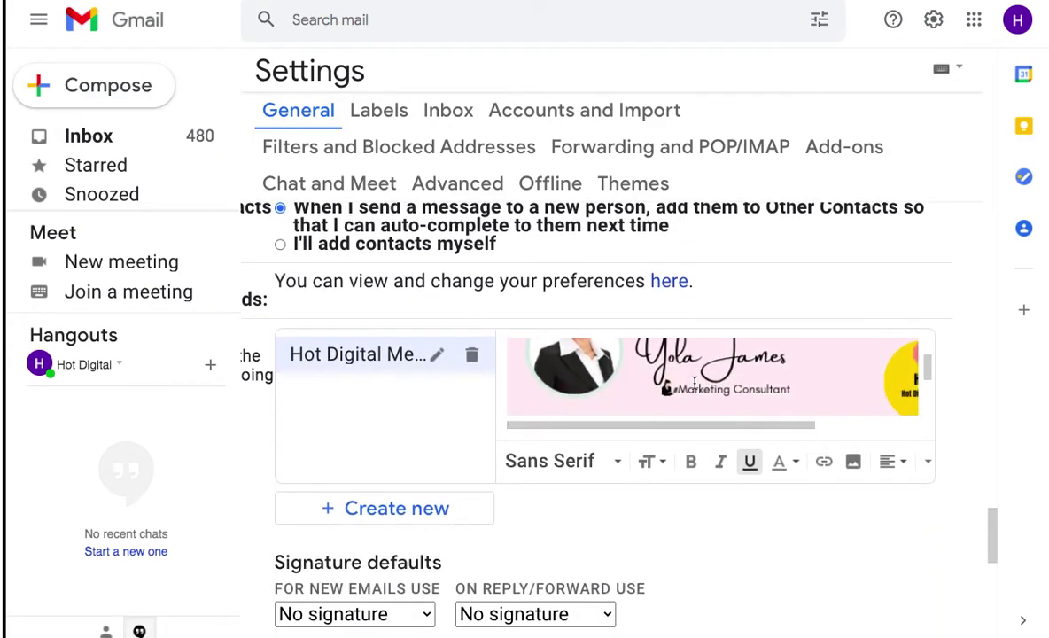
scroll(695, 383, left, 5)
scroll(693, 379, down, 3)
scroll(591, 392, down, 1)
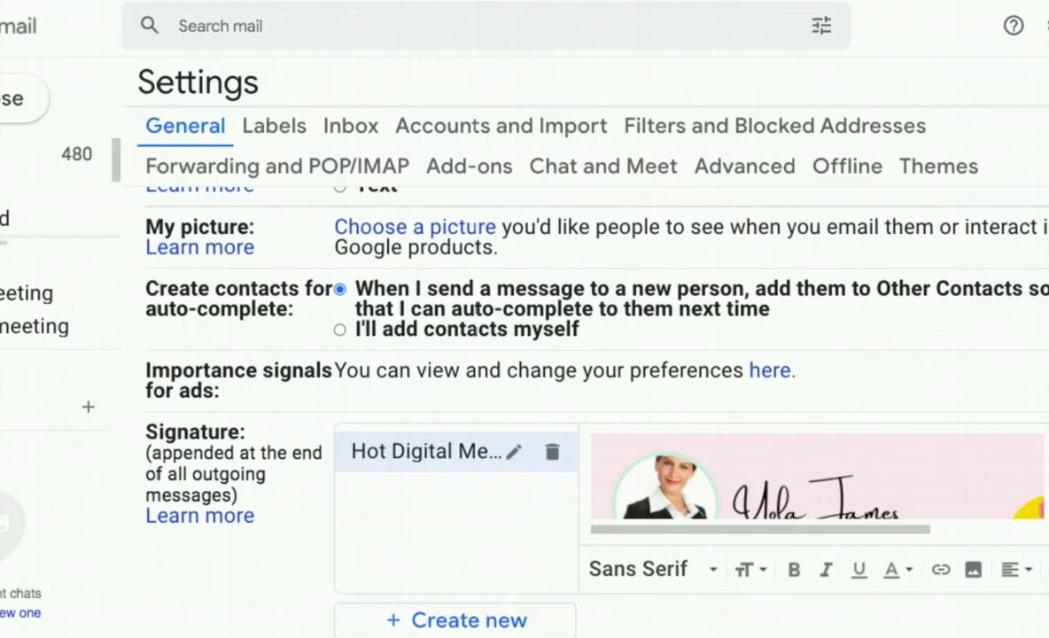
scroll(536, 289, down, 1)
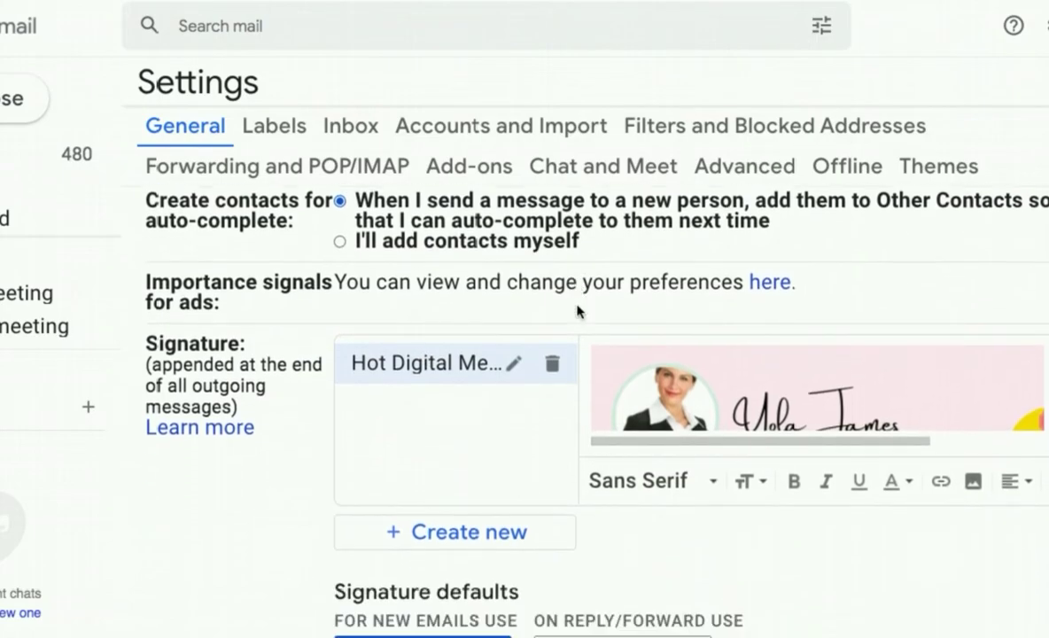
scroll(695, 348, down, 5)
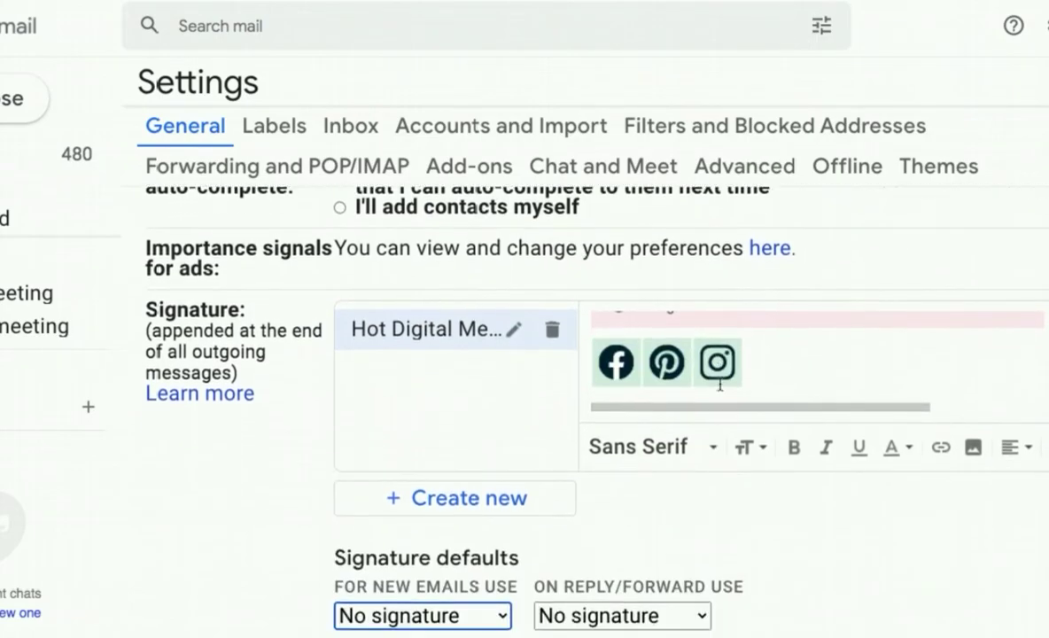
Set Hot Digital Media Signature as the default signature for both new emails and replies/forwards.
scroll(719, 389, down, 1)
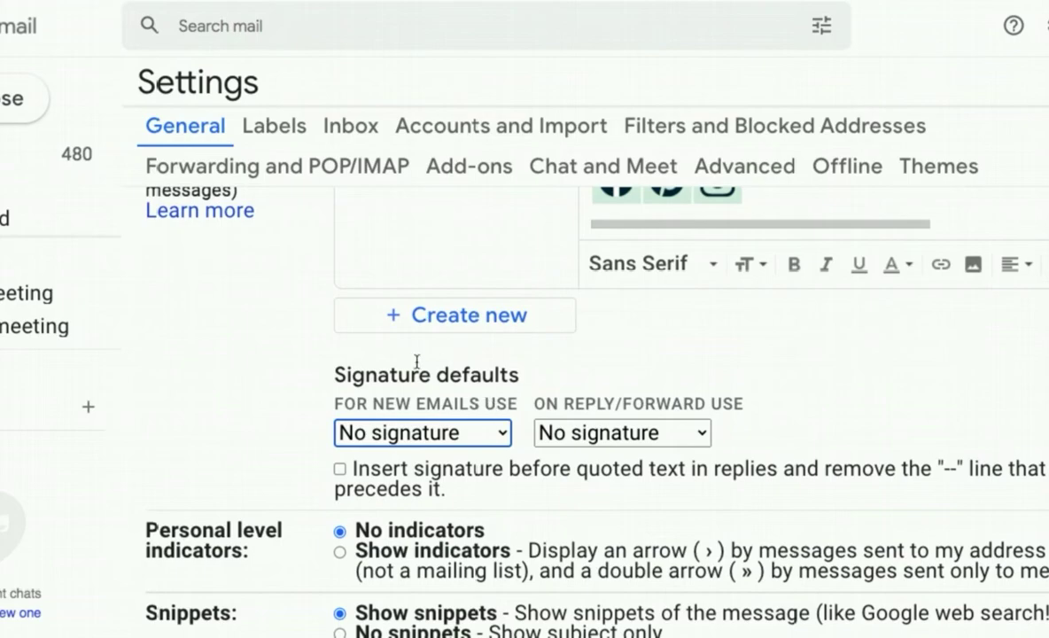
click(475, 434)
click(483, 465)
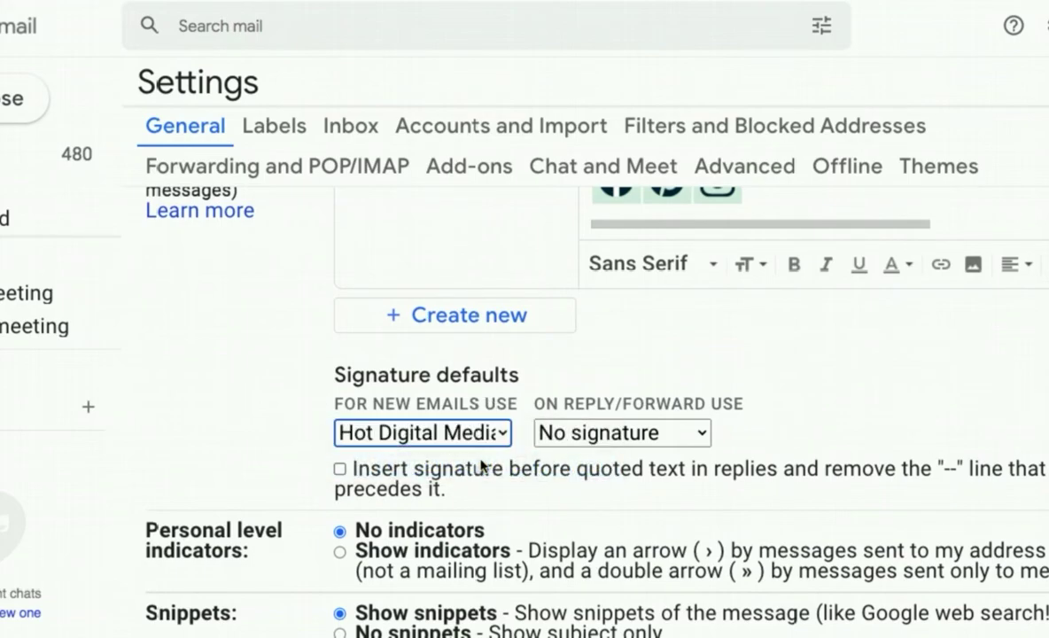
click(626, 443)
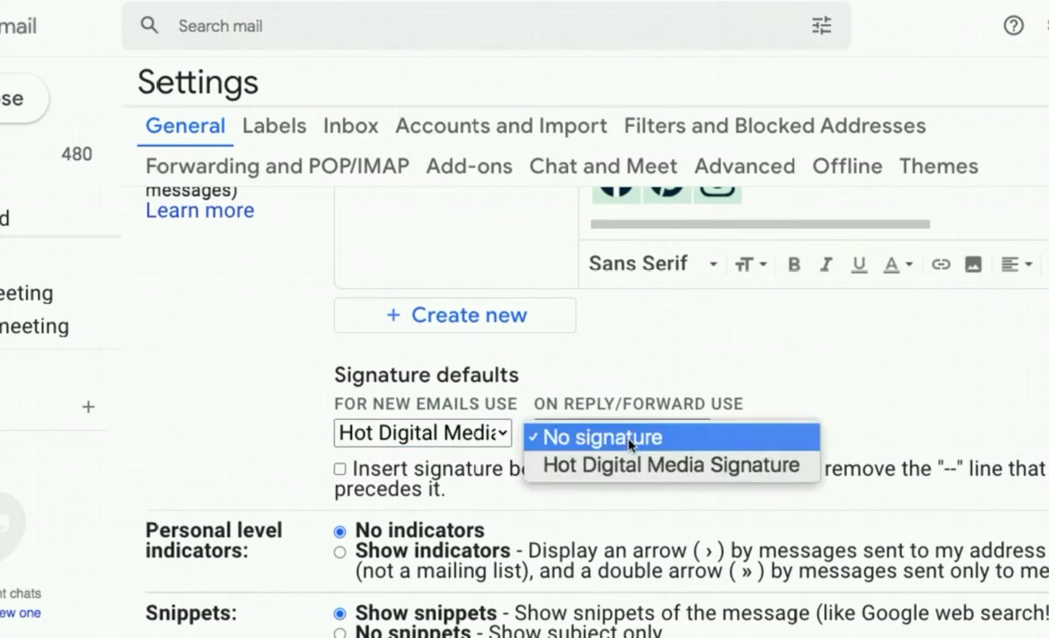
click(626, 465)
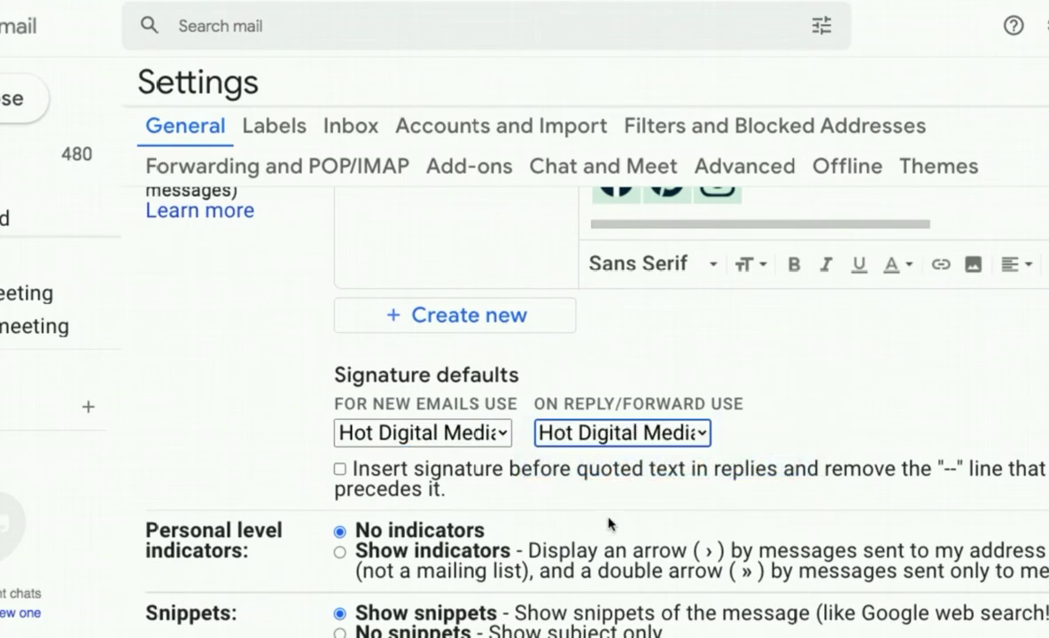
Proceed from the signature defaults toward the end of the General settings page.
scroll(608, 523, down, 2)
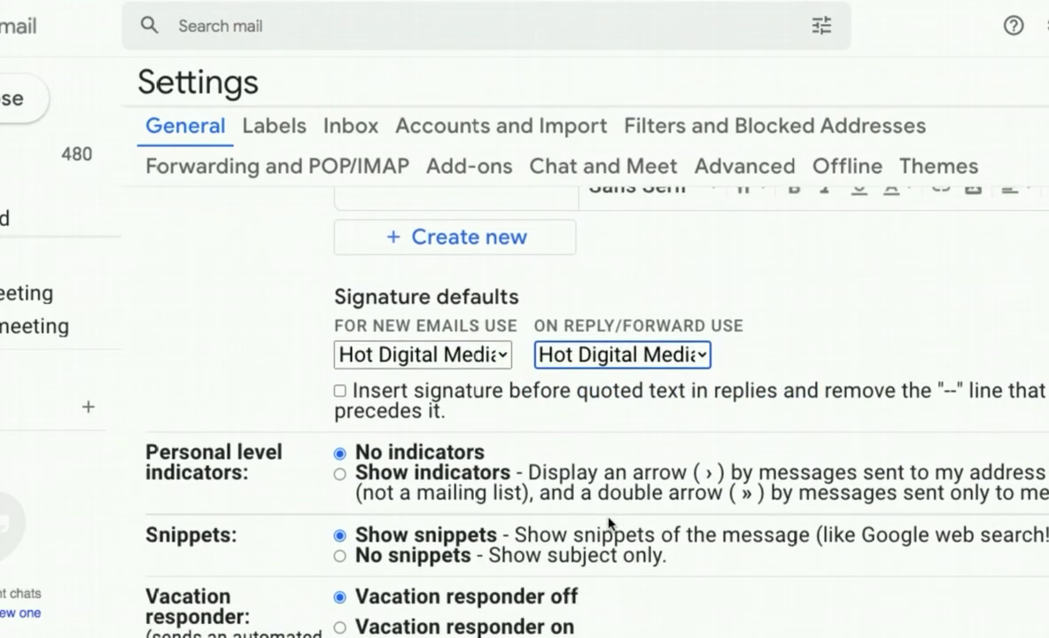
scroll(609, 524, down, 1)
scroll(609, 524, down, 8)
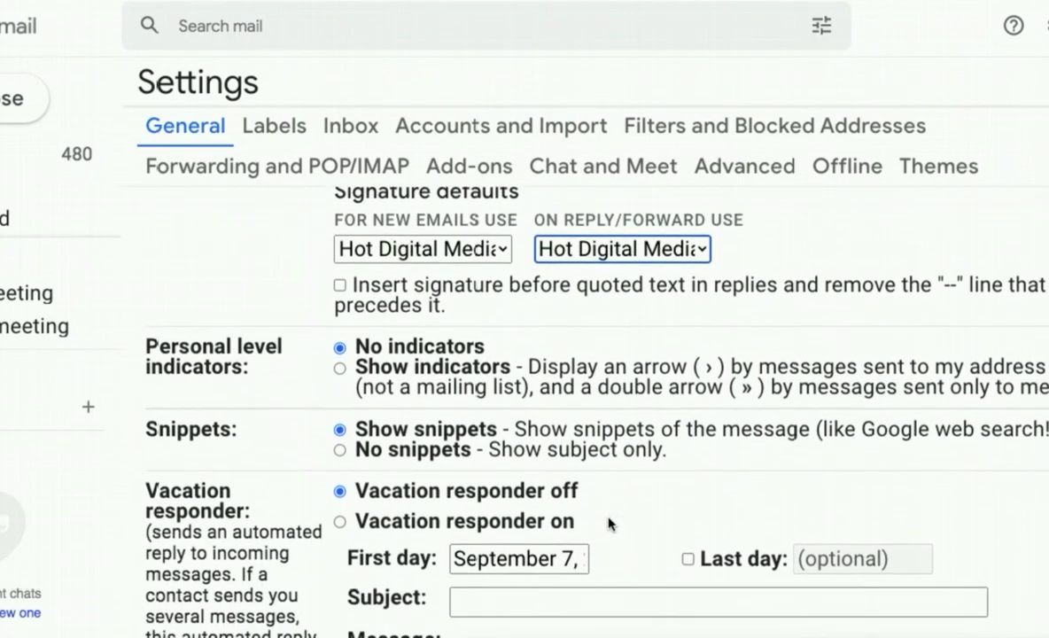